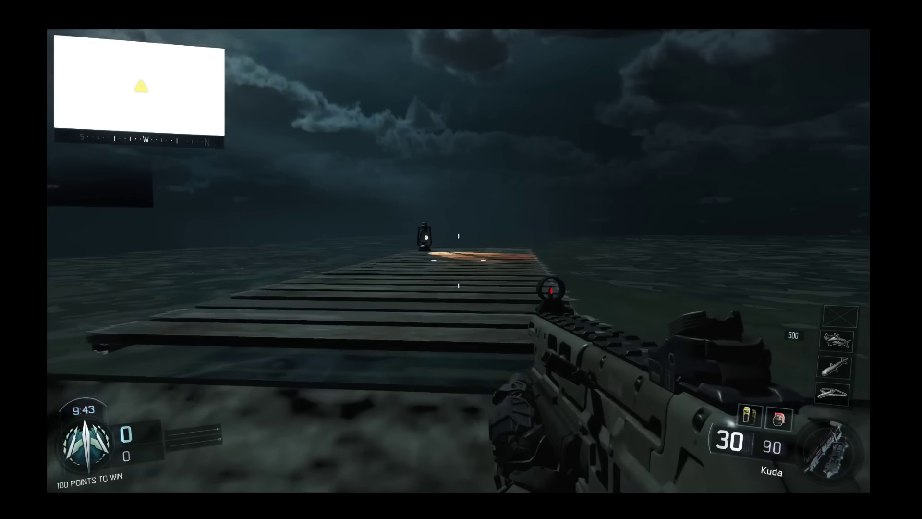
key("w")
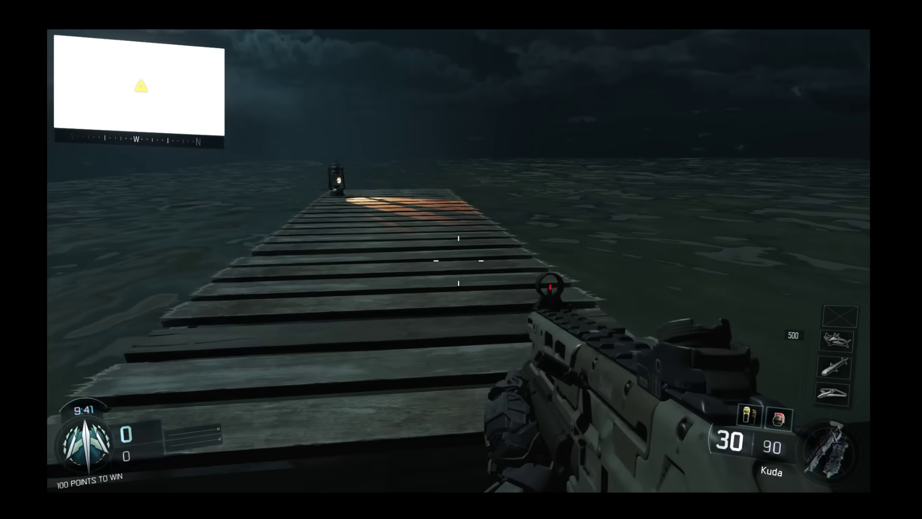
key("w")
key("w")
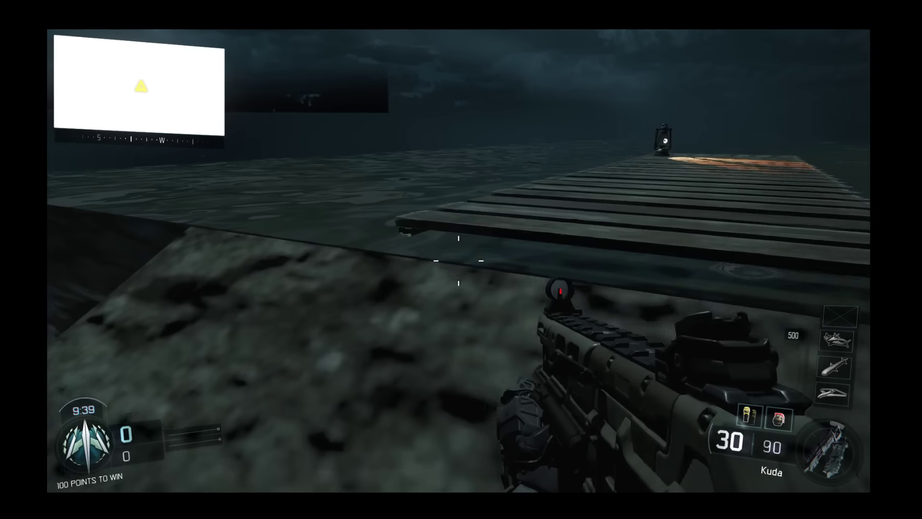
key("w")
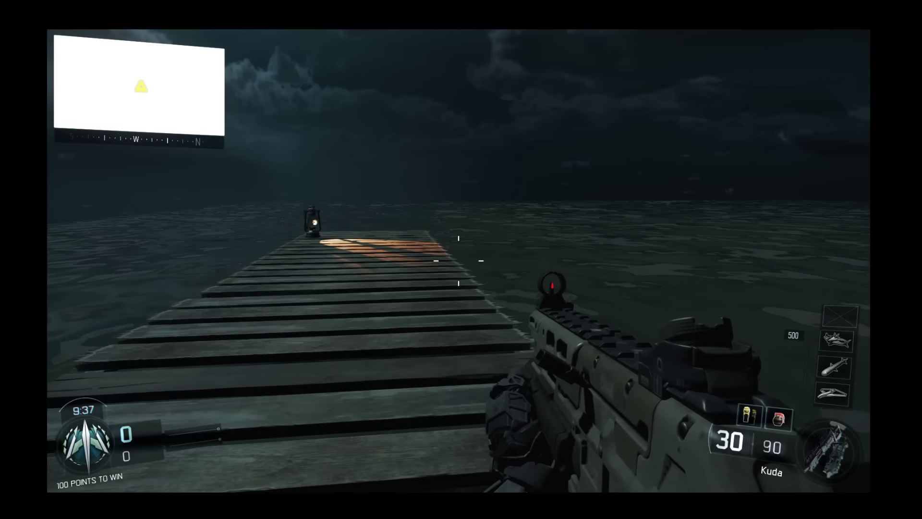
left_click_drag(461, 259, 288, 274)
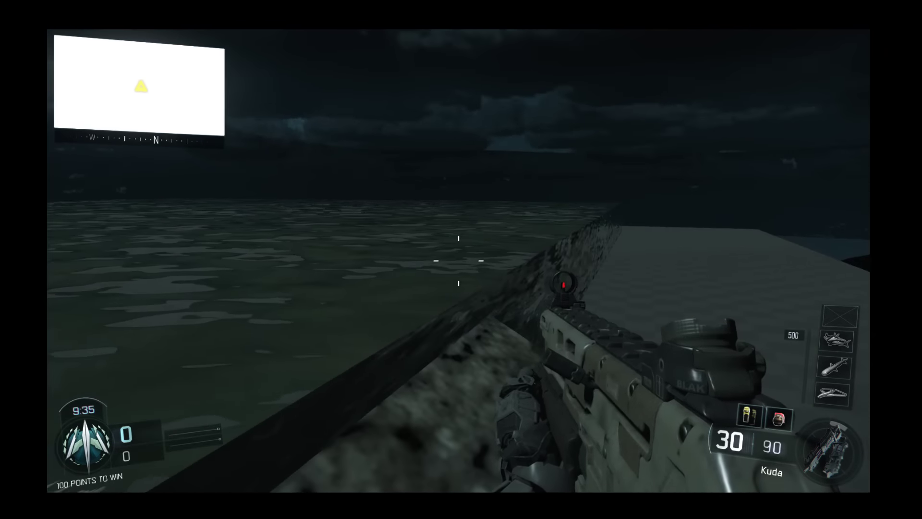
key("w")
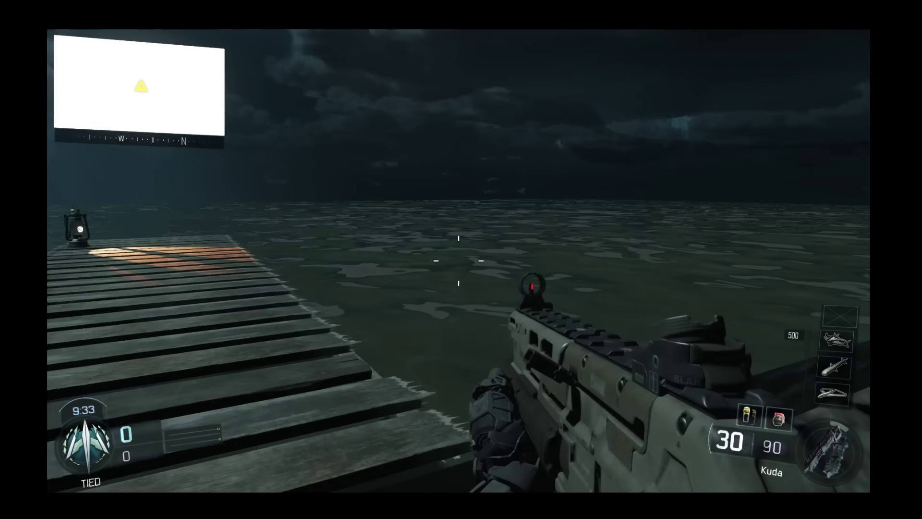
key("w")
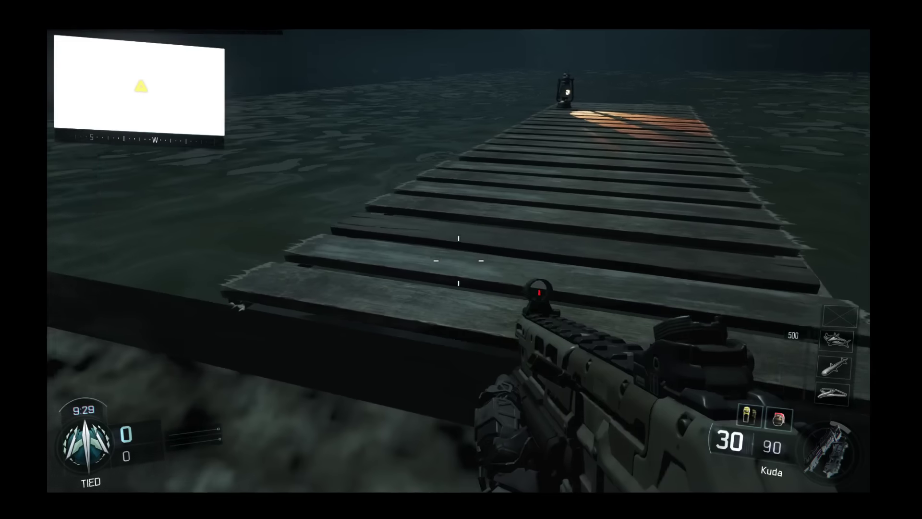
key("a")
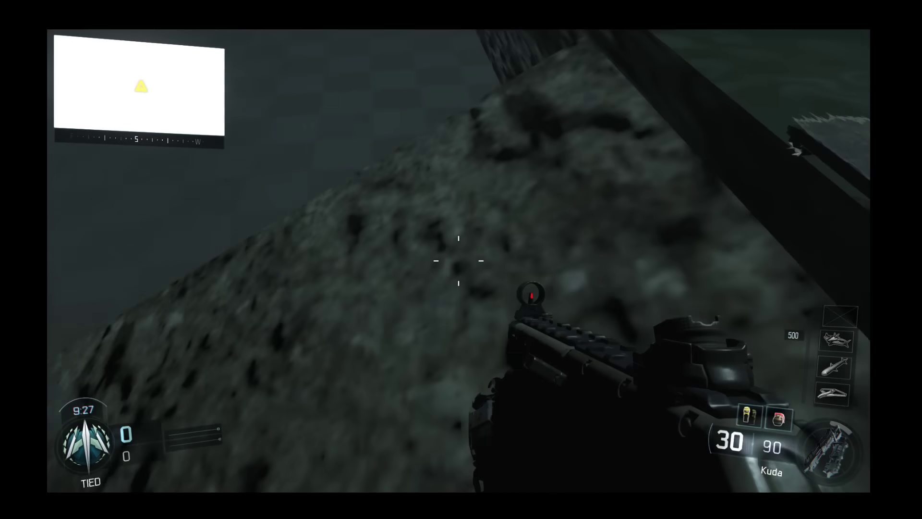
key("w")
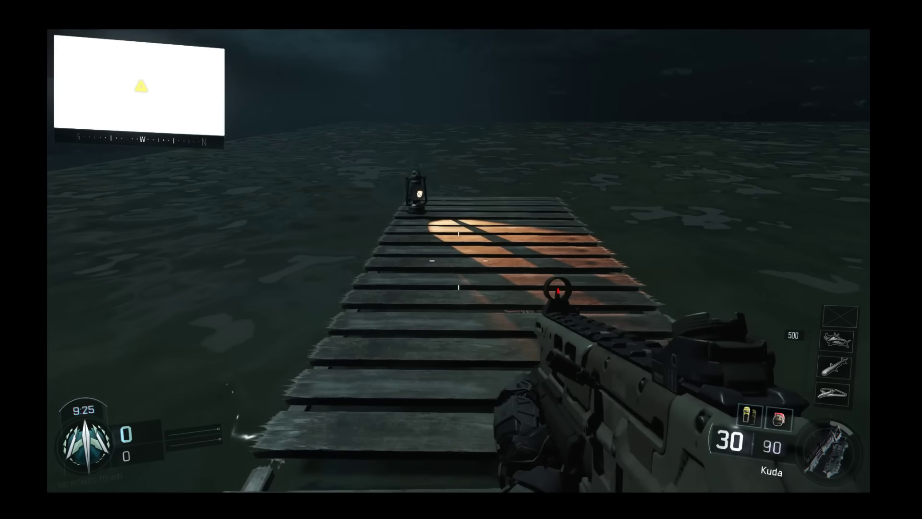
key("w")
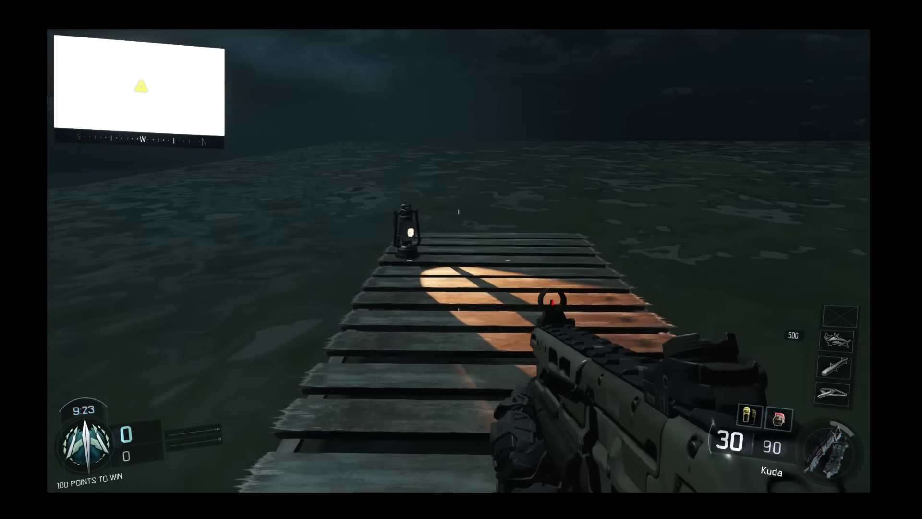
key("w")
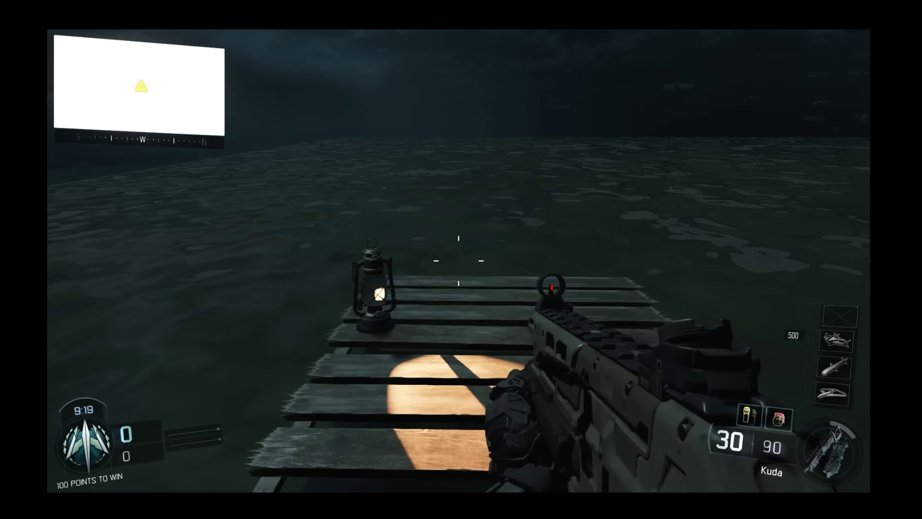
key("w")
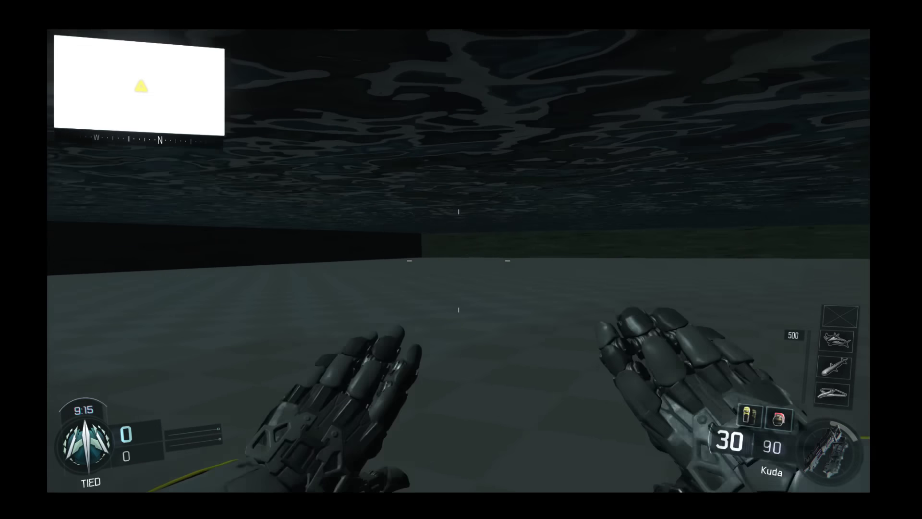
key("w")
key("w")
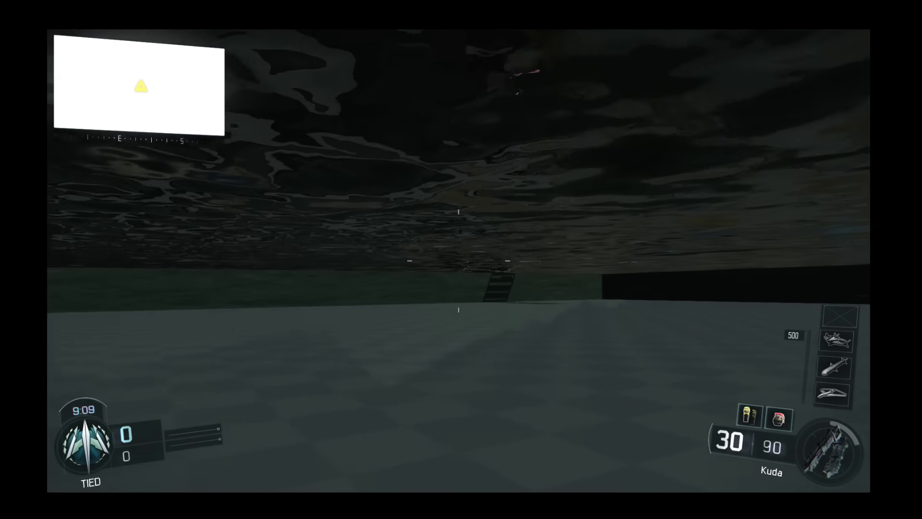
key("w")
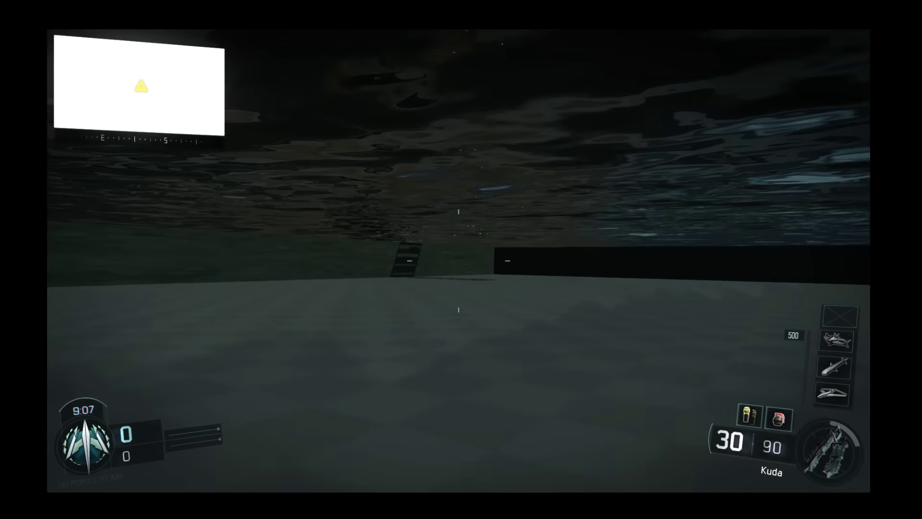
key("w")
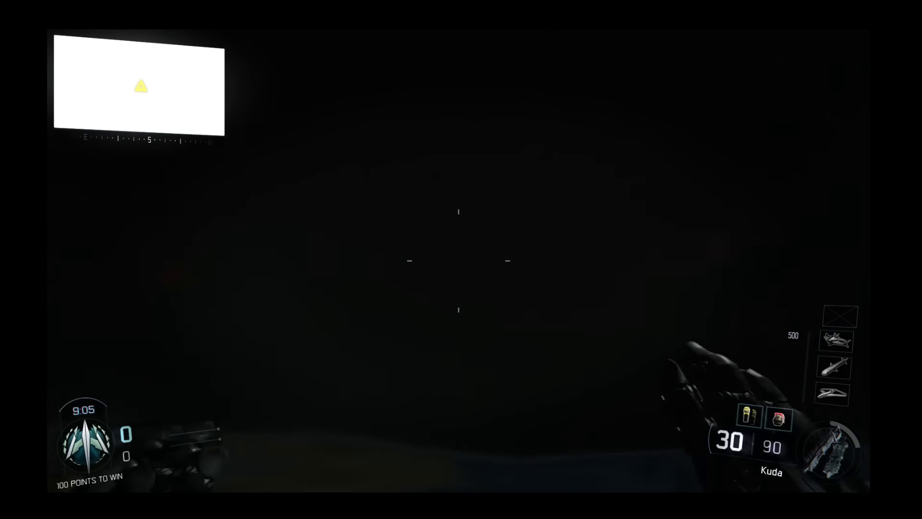
key("w")
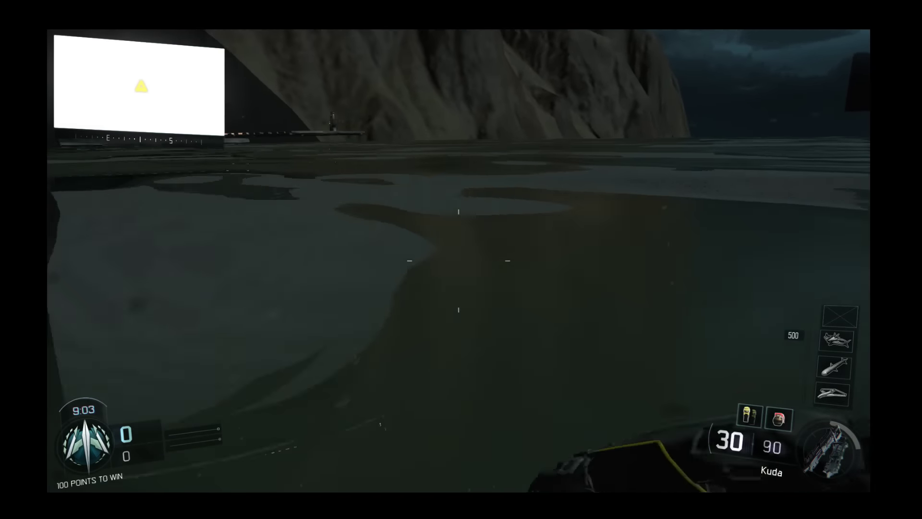
key("w")
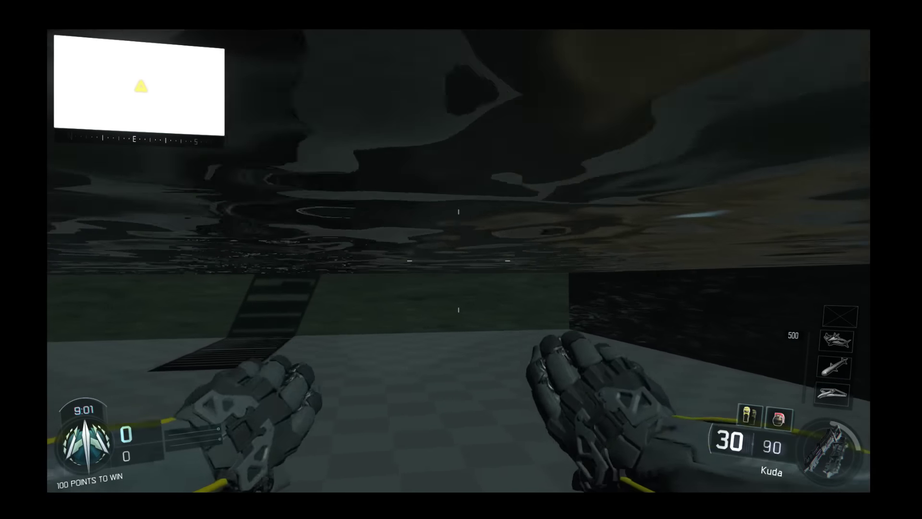
key("w")
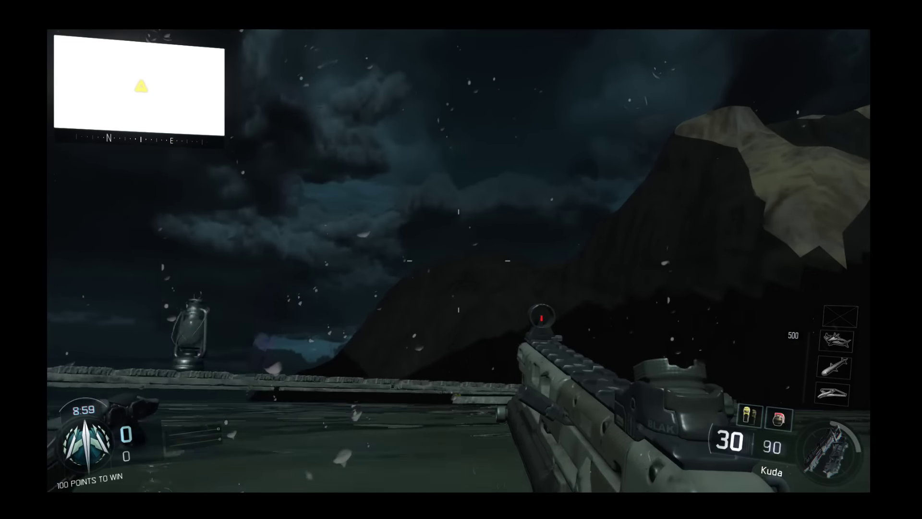
key("w")
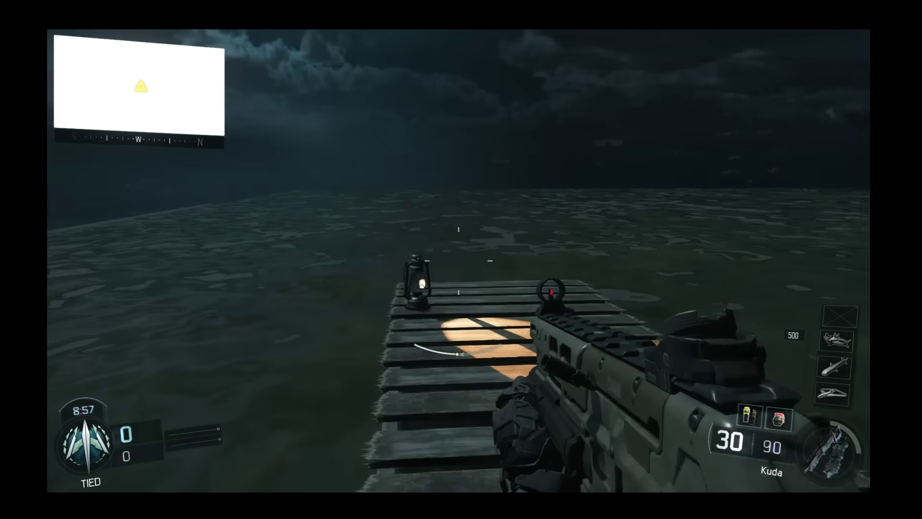
key("w")
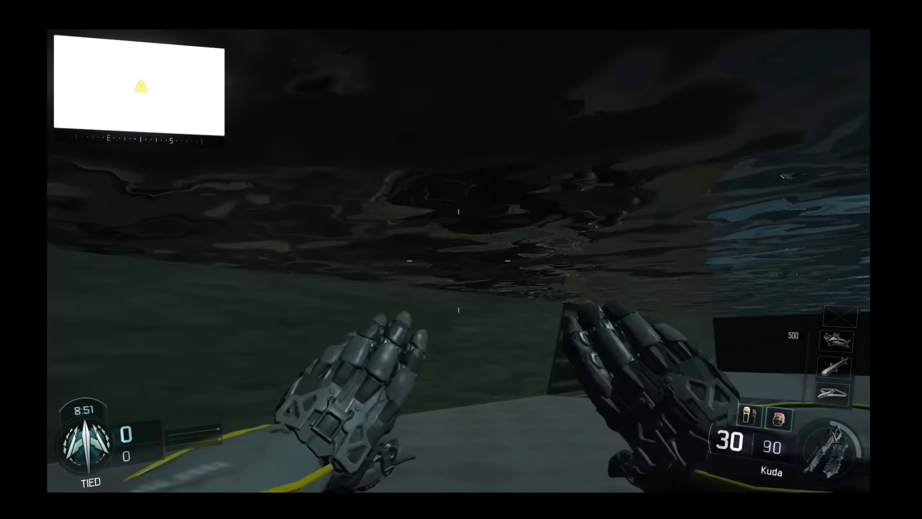
key("w")
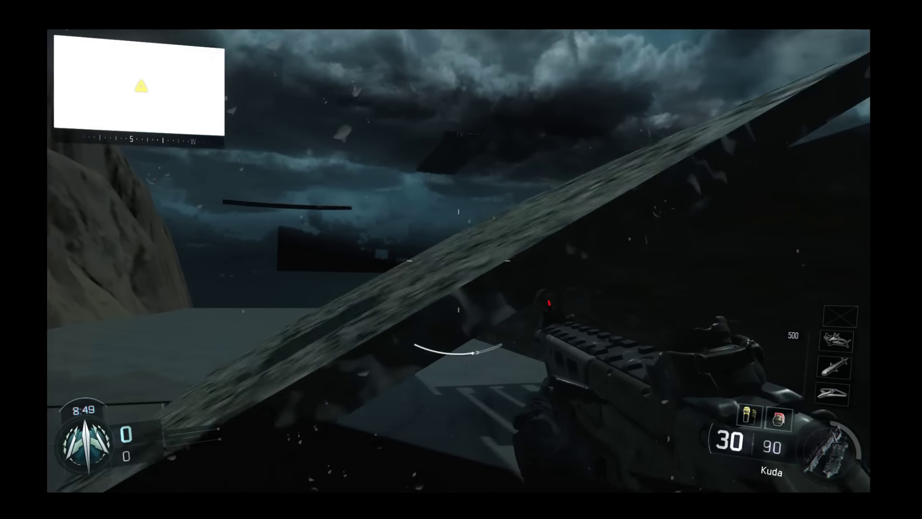
key("w")
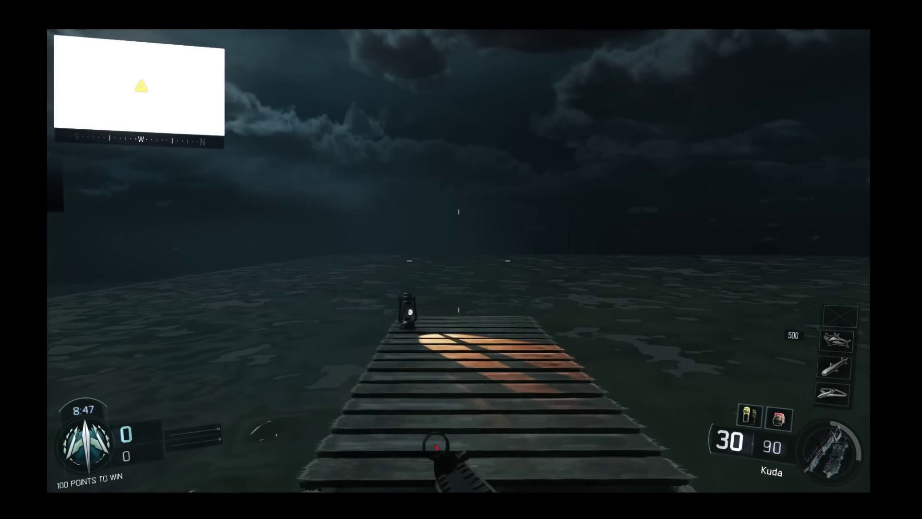